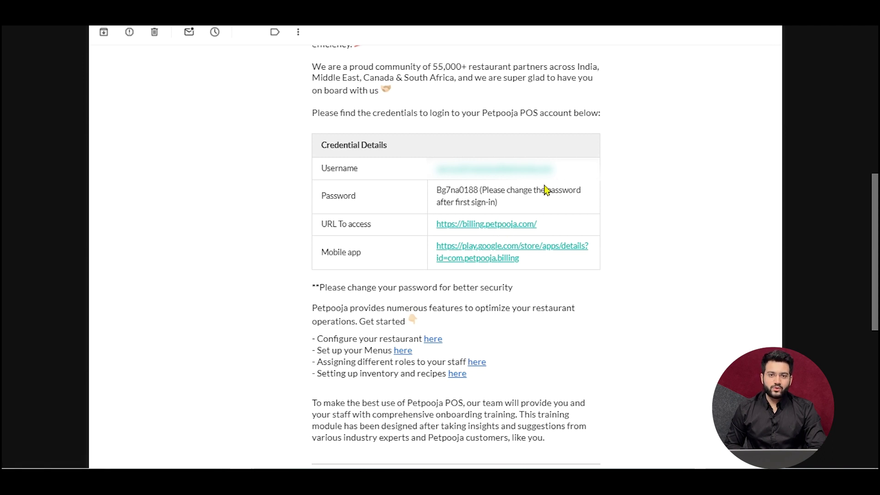
- Follow the billing.petpooja.com link in the welcome email's Credential Details table
click(508, 225)
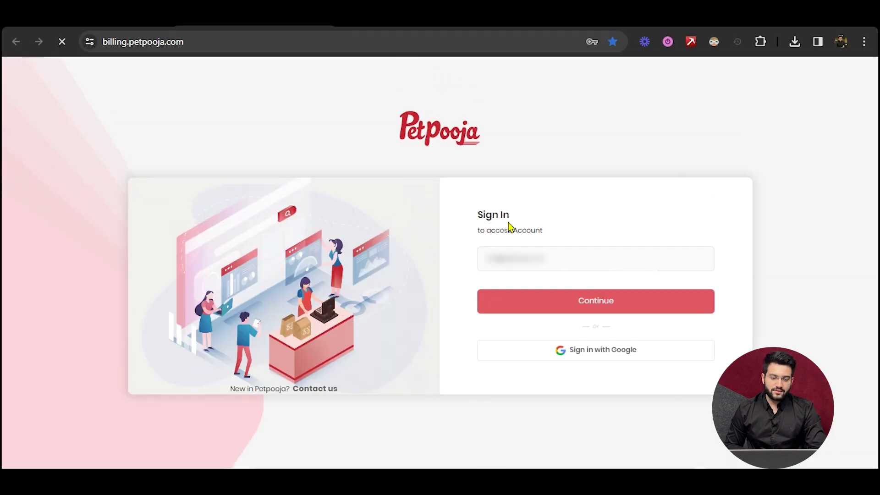
- Sign in to Petpooja with the browser's saved login e-mail and password
click(577, 251)
click(389, 347)
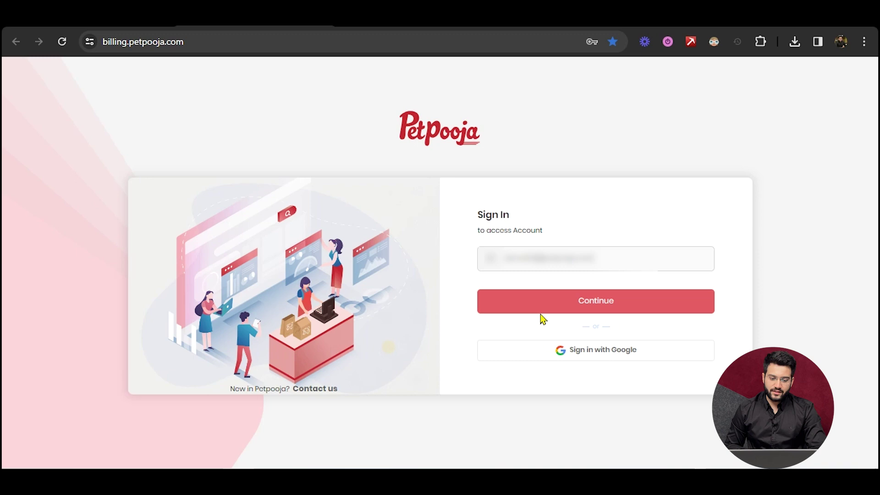
click(544, 303)
click(545, 296)
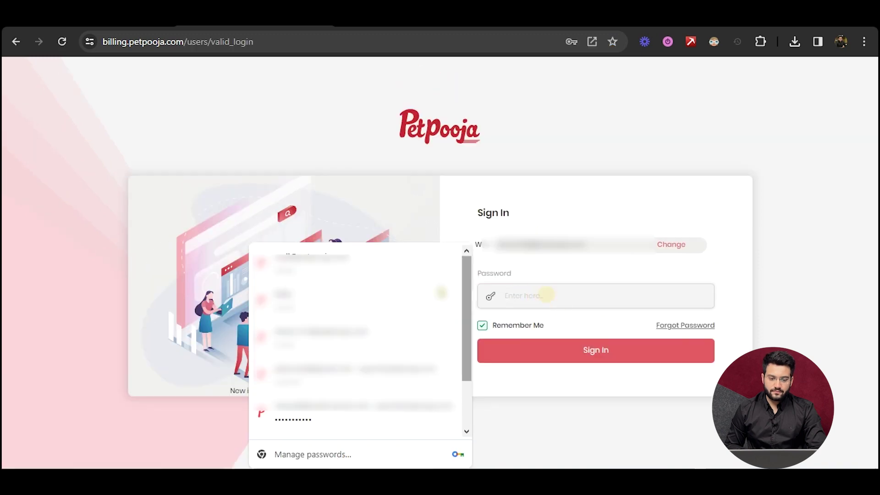
click(399, 337)
click(534, 351)
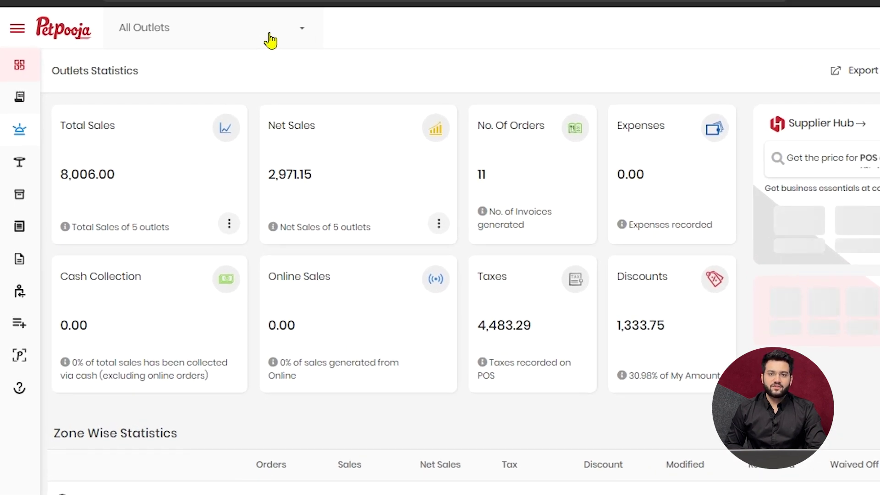
- Pick Ahmedabad-NewHeadoffice-Demo from the All Outlets selector
click(270, 40)
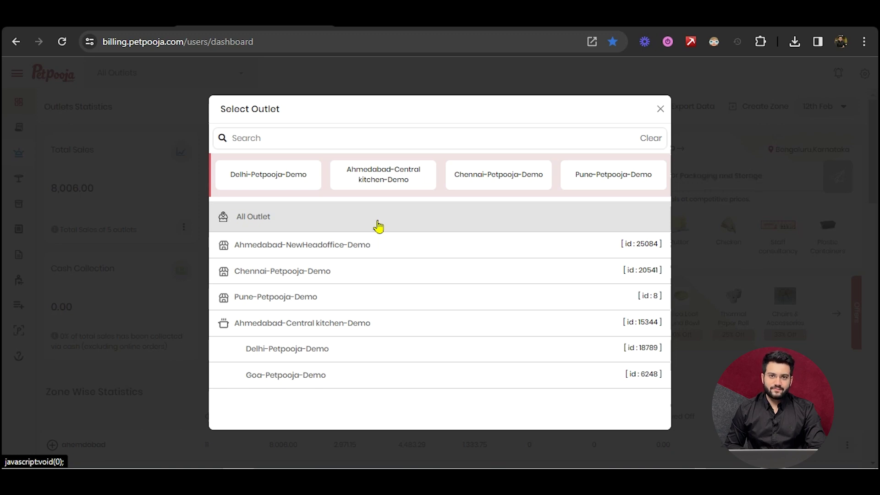
click(371, 252)
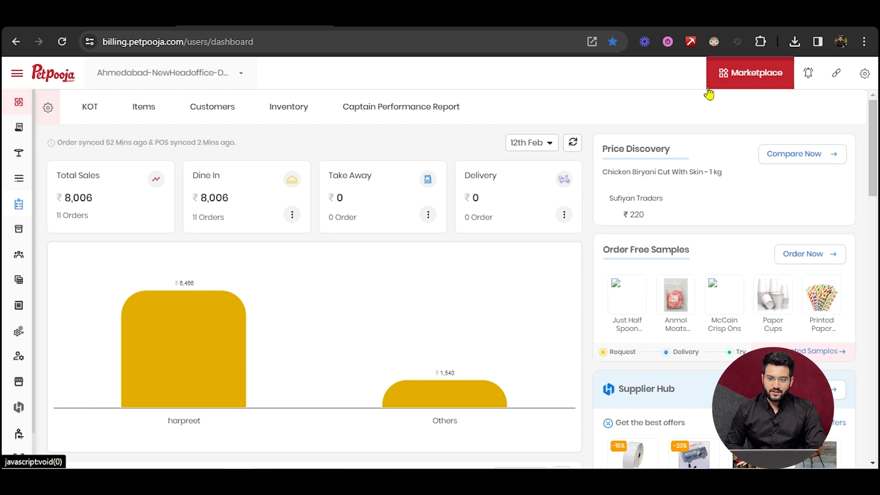
- Check the notifications panel, then close it
mouse_move(728, 82)
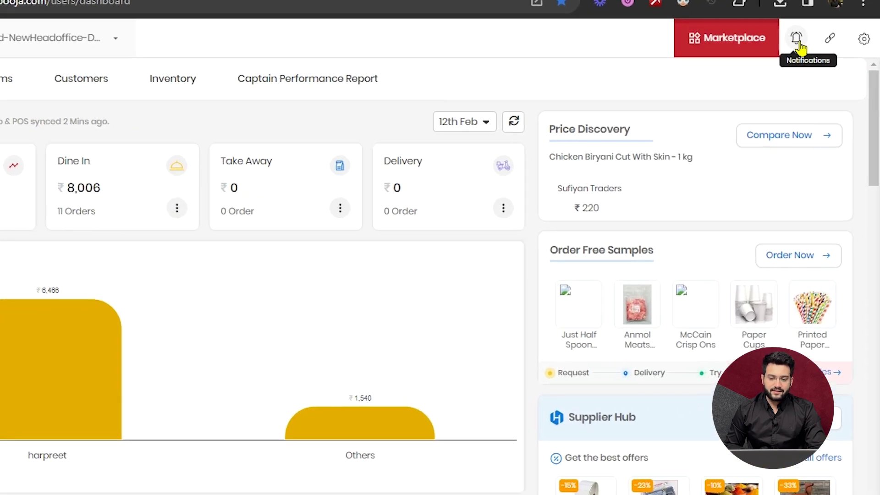
click(797, 41)
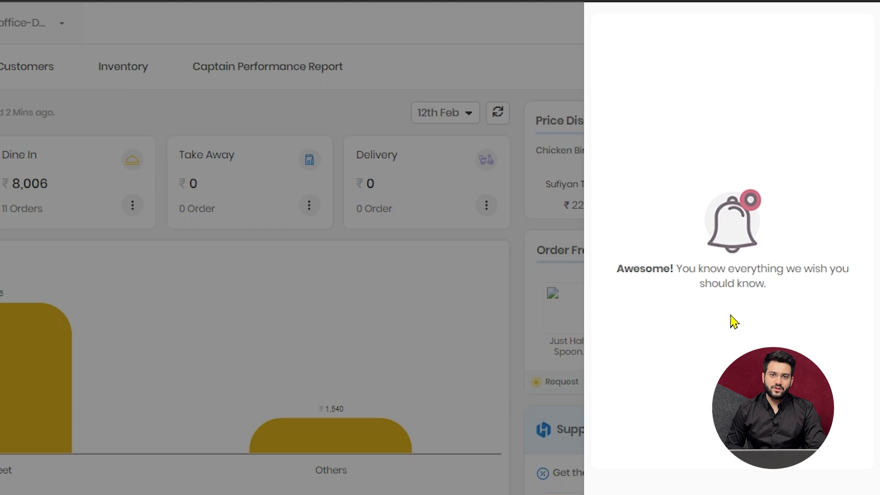
click(471, 212)
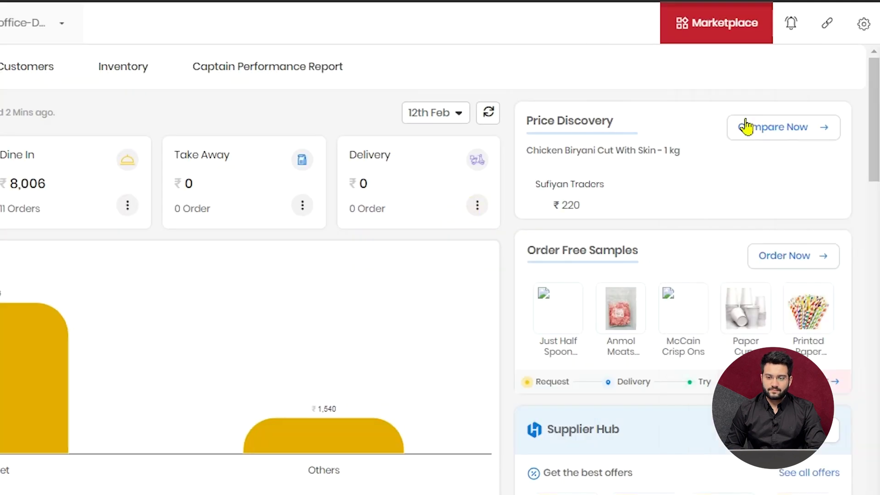
- View the Quick Links page, return to the outlet dashboard, and open the settings gear menu
click(828, 25)
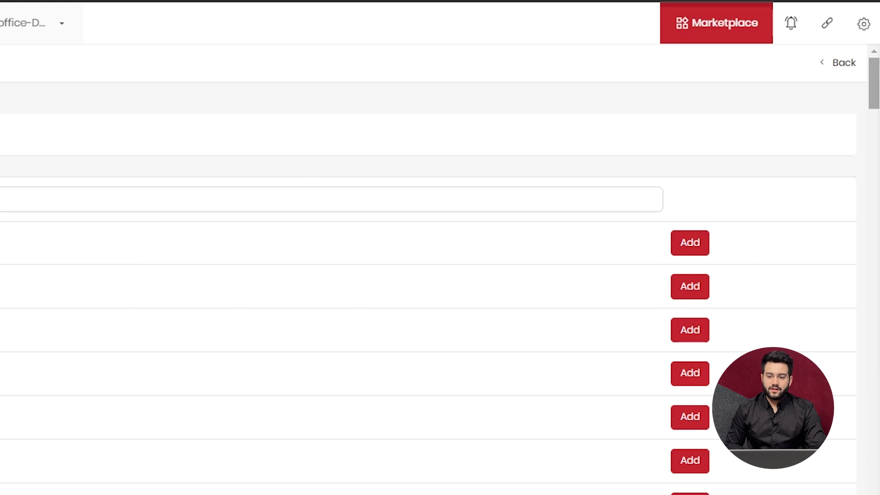
click(841, 69)
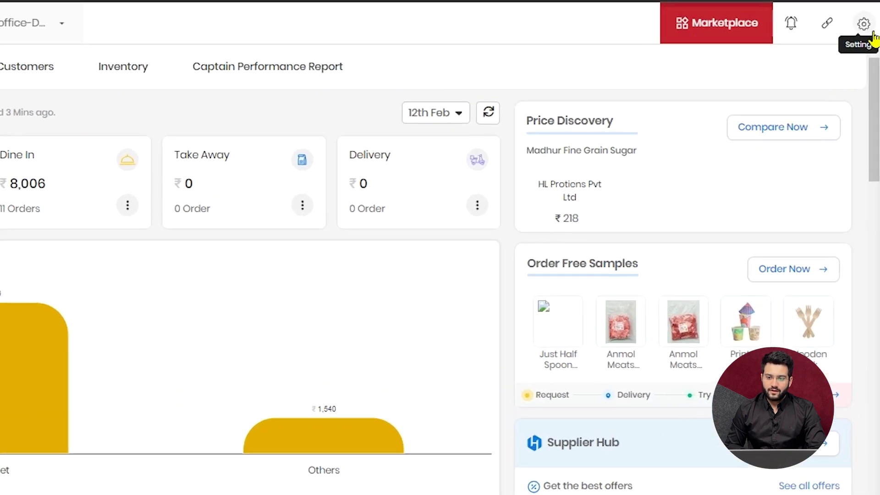
click(865, 73)
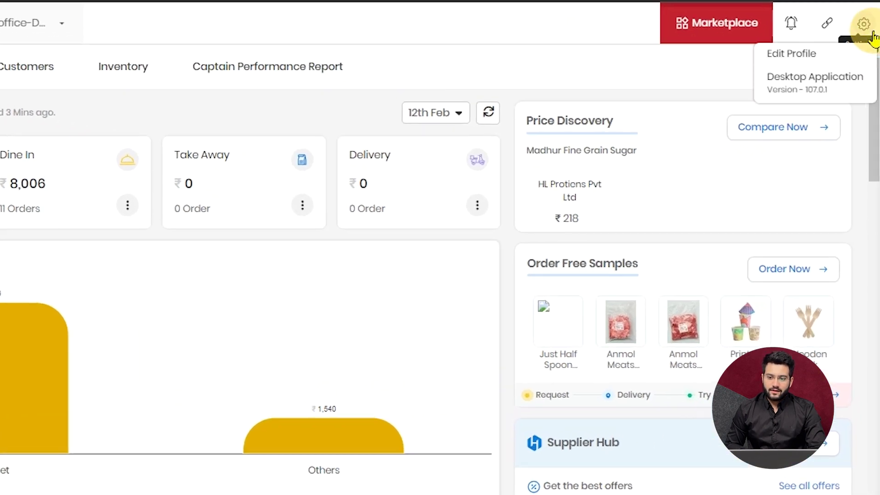
- Review the Edit Profile page's Security and Two Factor Authentication tabs
click(834, 53)
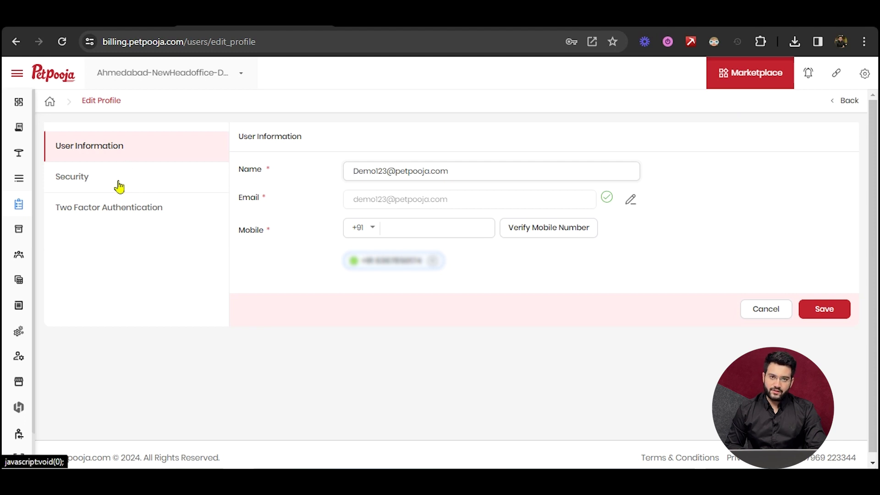
click(118, 185)
click(132, 214)
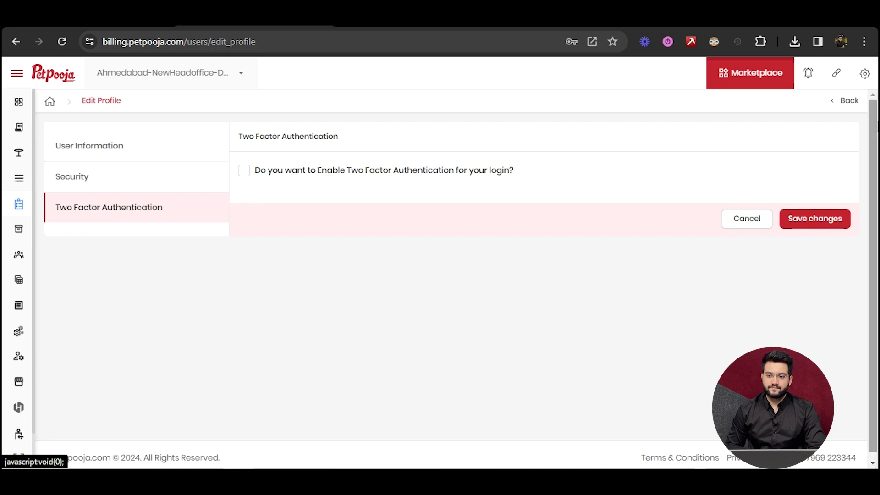
- Look over the Desktop Application downloads page, then return to the main dashboard
click(865, 74)
click(852, 120)
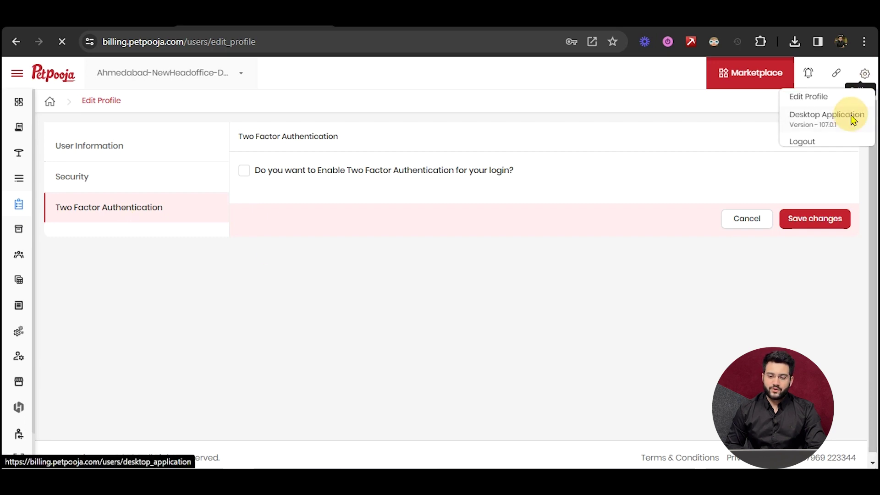
scroll(558, 258, down, 4)
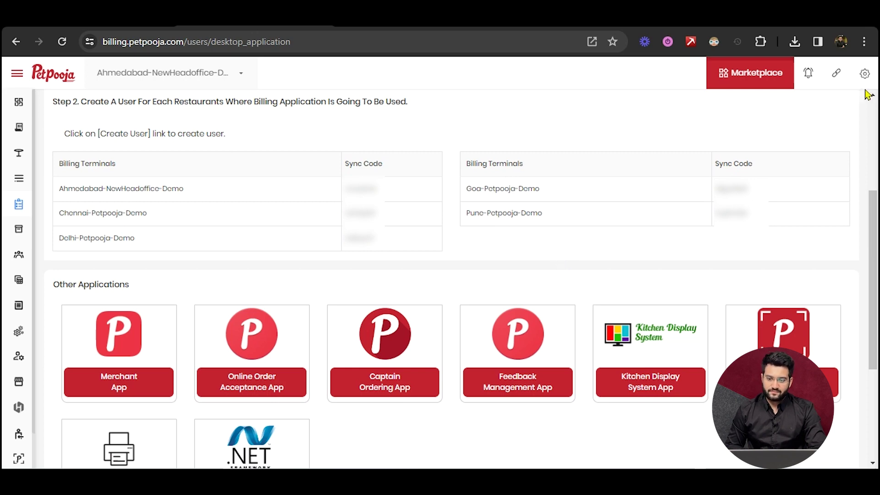
click(865, 74)
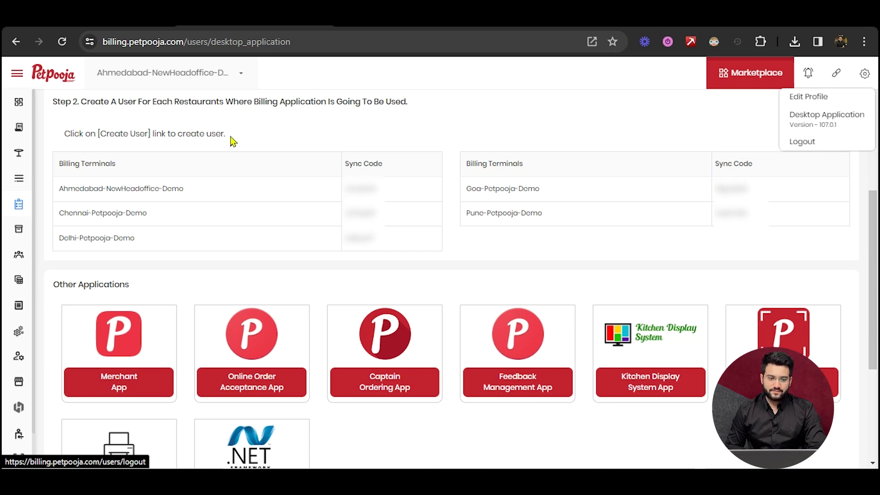
click(63, 74)
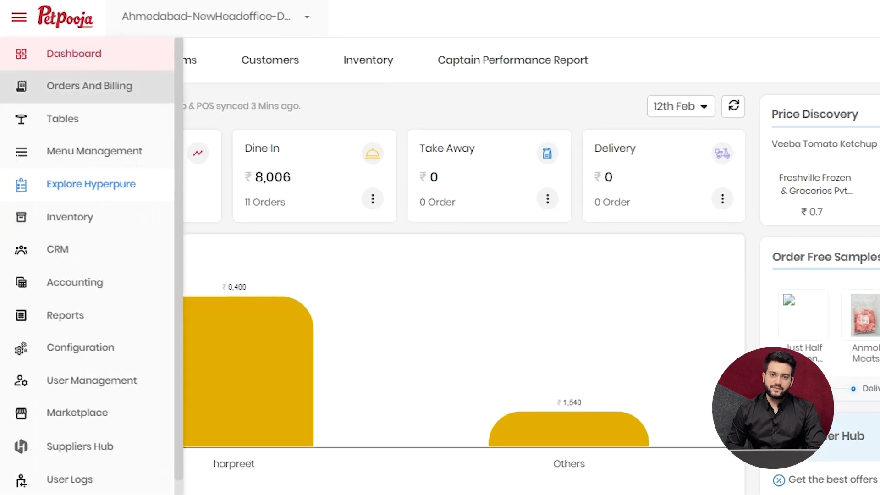
- Expand the sidebar's Configuration section to list Sub Order Type, Remove Orders, Delivery Distance and Outlet Configuration
mouse_move(26, 387)
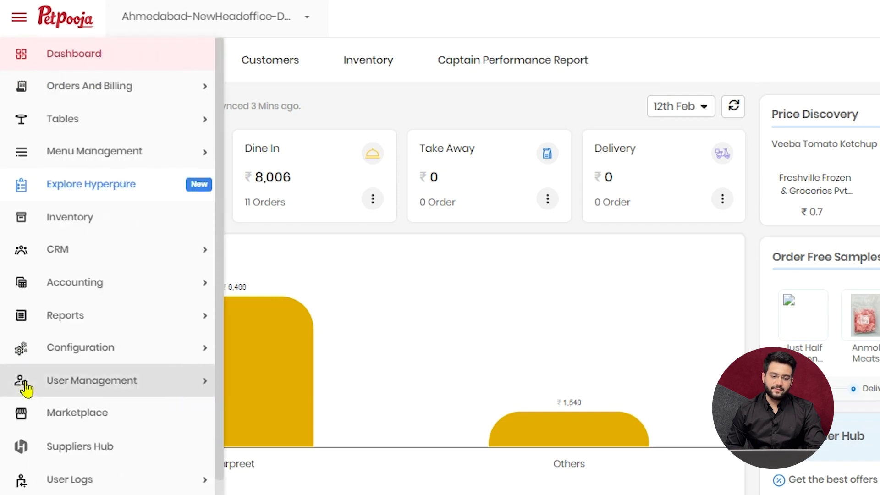
click(87, 342)
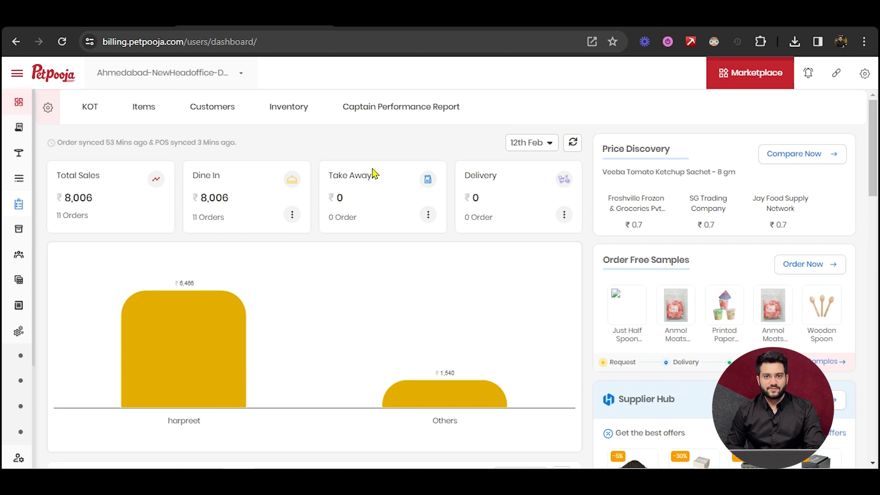
- Set the sales overview to Last Month, 1st–31st Jan, showing ₹1,607 from 5 orders
scroll(373, 173, down, 2)
scroll(427, 204, up, 1)
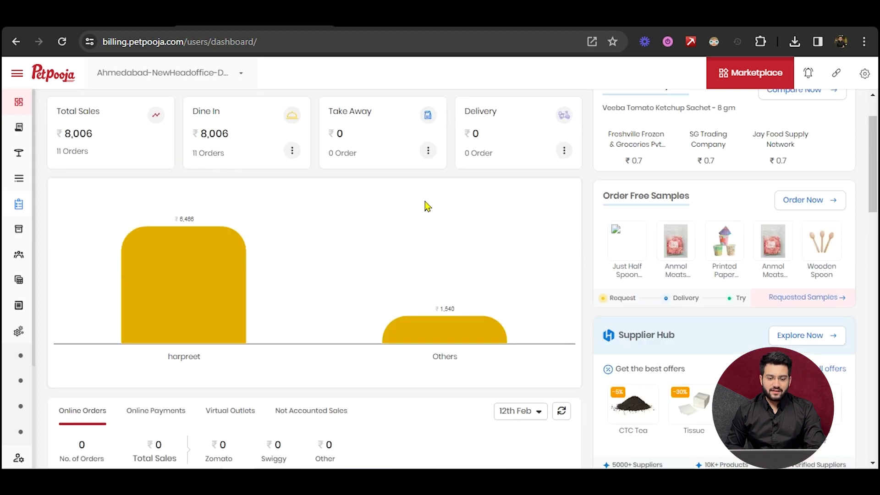
mouse_move(197, 256)
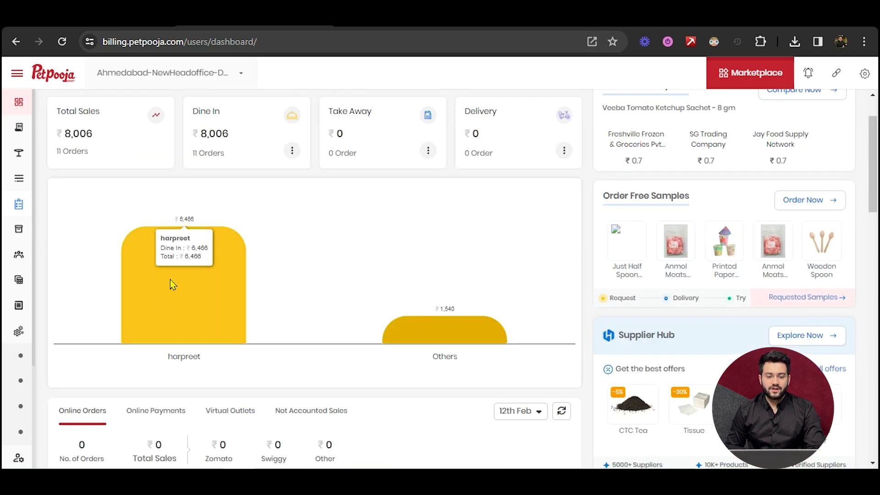
mouse_move(463, 315)
scroll(490, 270, up, 1)
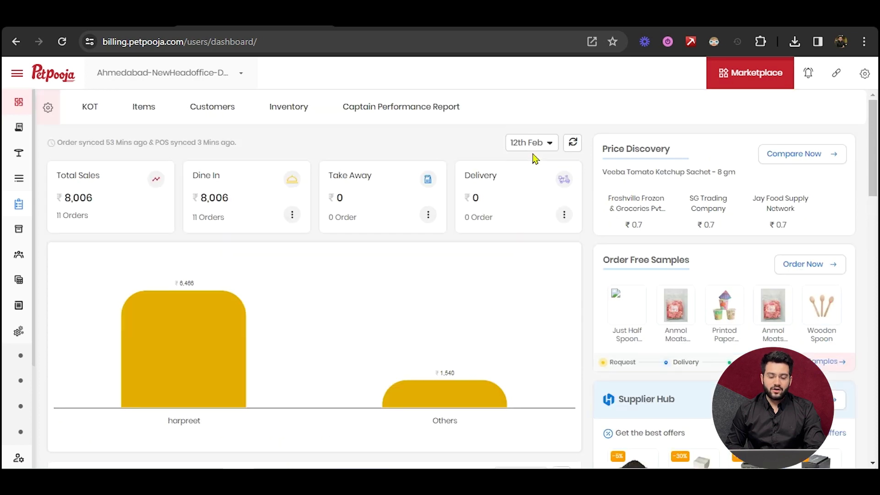
click(527, 145)
click(527, 262)
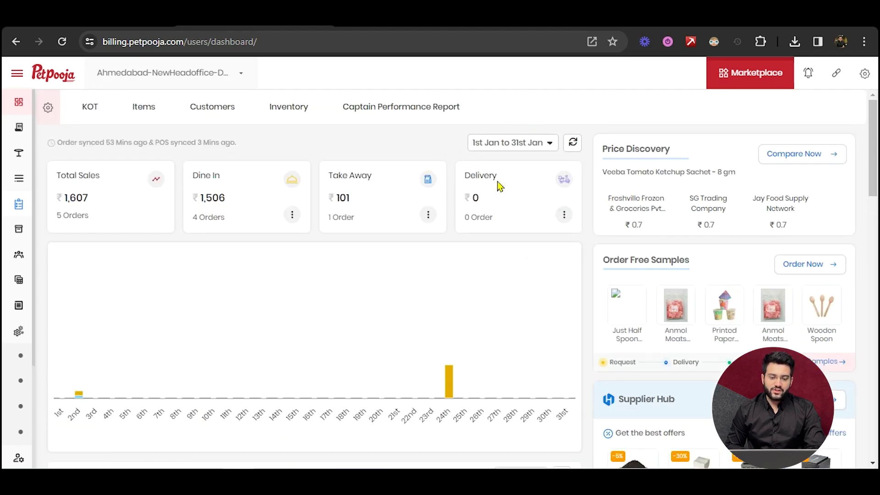
scroll(393, 305, down, 2)
scroll(393, 304, up, 1)
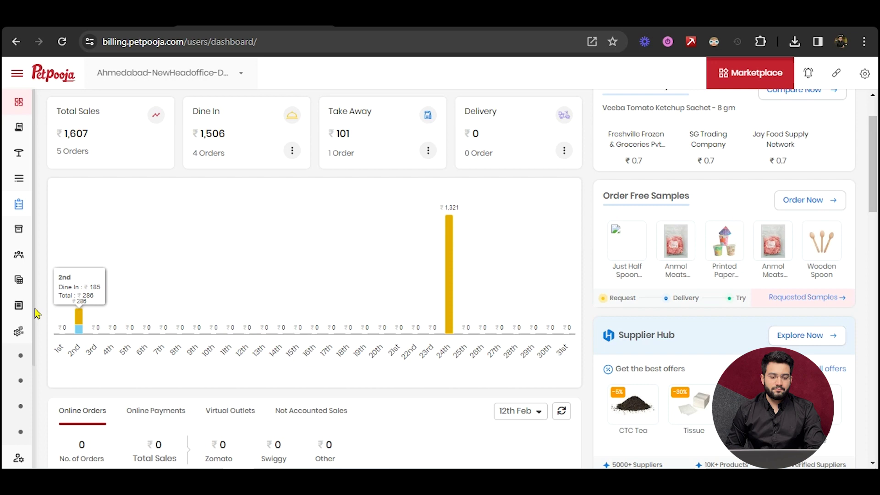
mouse_move(507, 258)
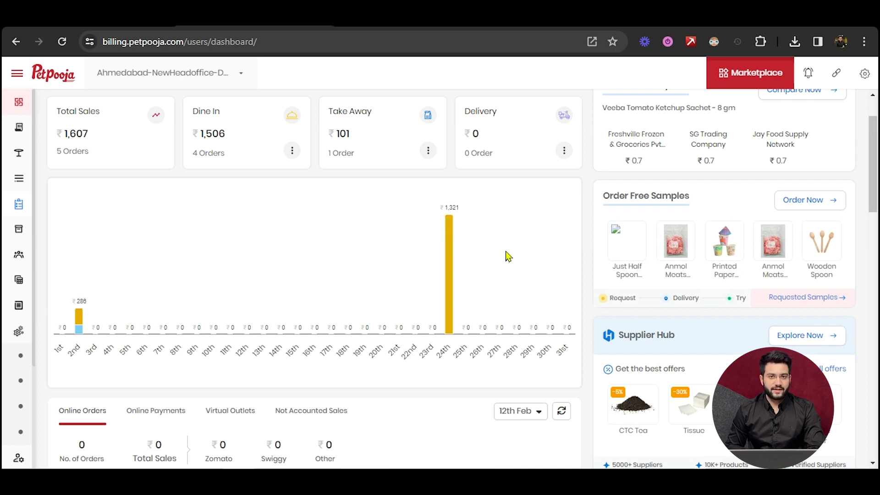
scroll(507, 256, down, 5)
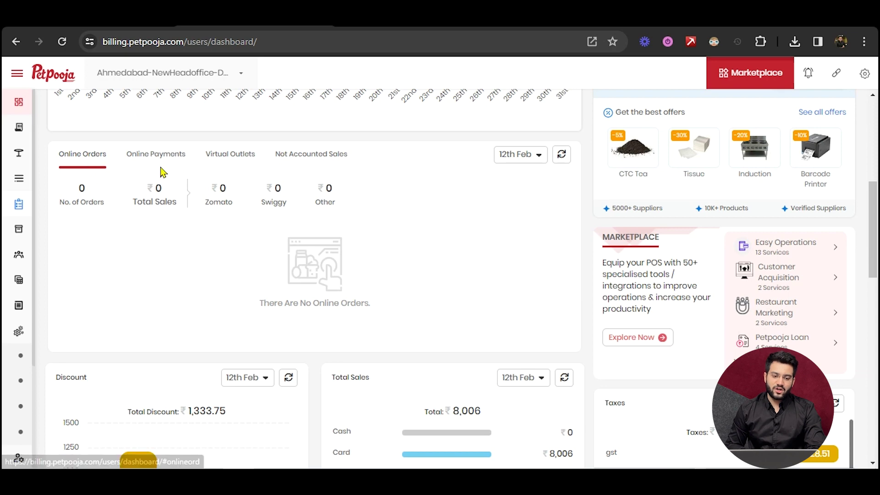
- Show Not Accounted Sales for the Last 30 Days, 14th Jan to 12th Feb
click(173, 158)
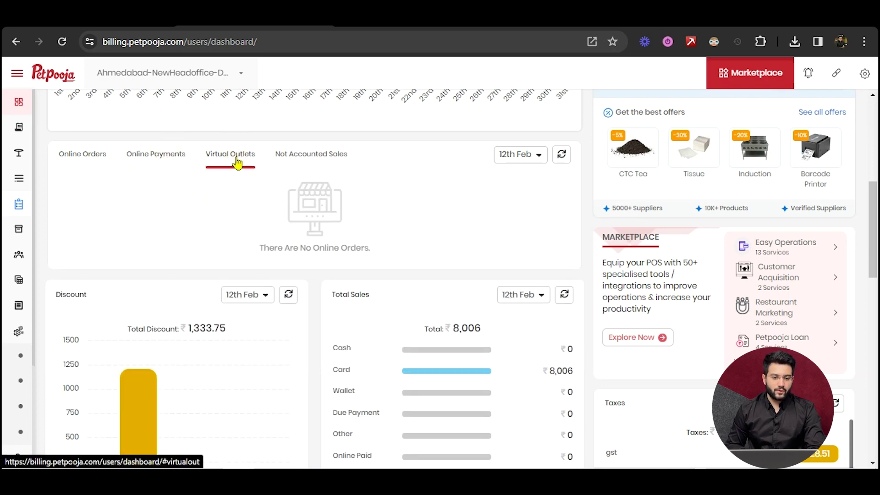
click(319, 163)
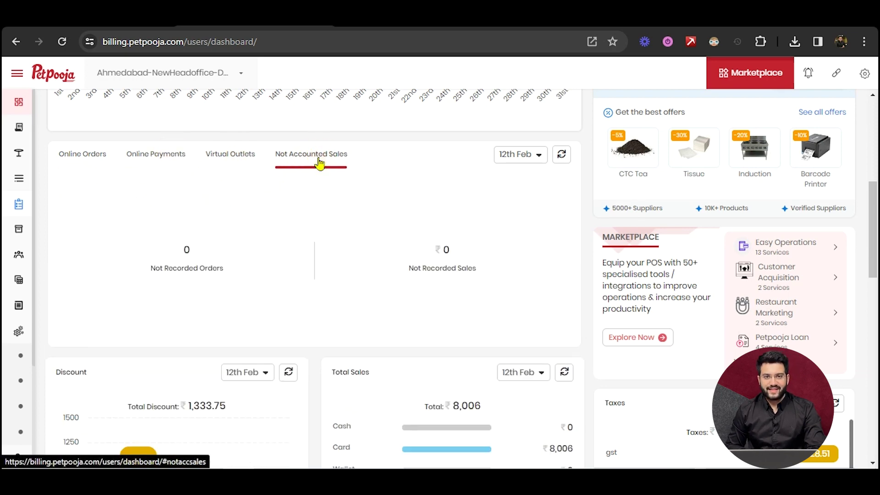
click(539, 156)
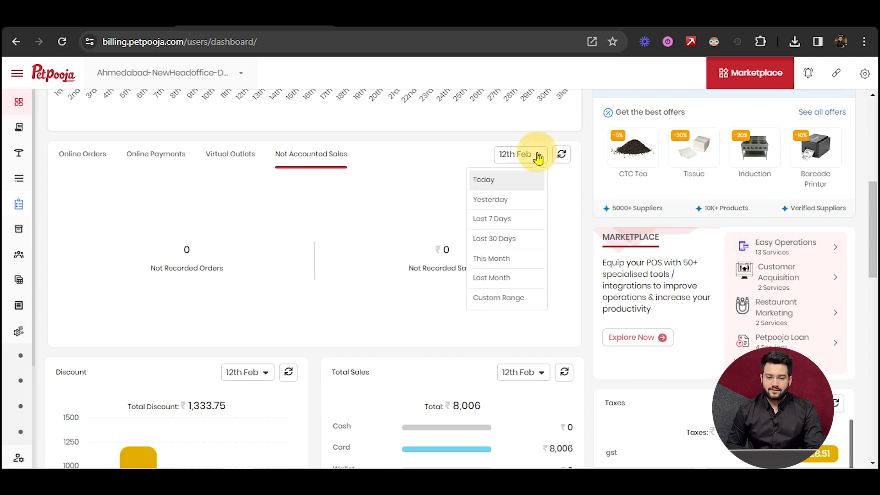
click(505, 247)
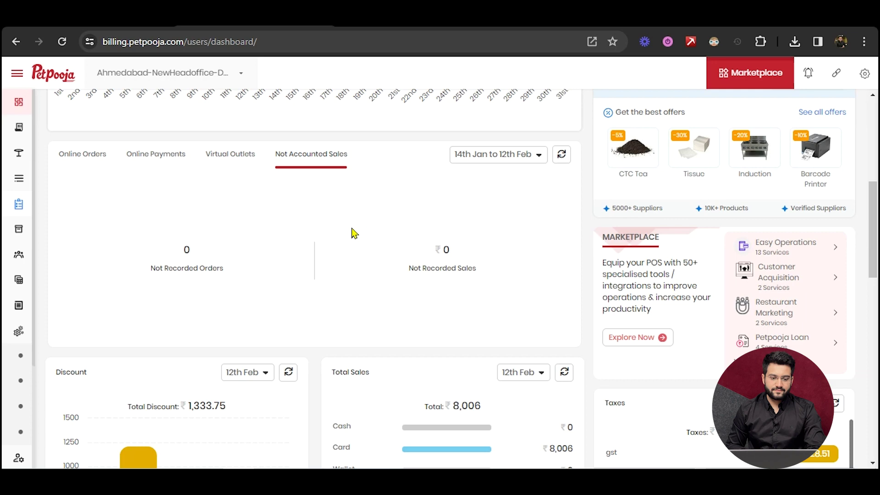
scroll(352, 232, down, 3)
- Check the Discount card's date range options without changing them
scroll(275, 230, down, 2)
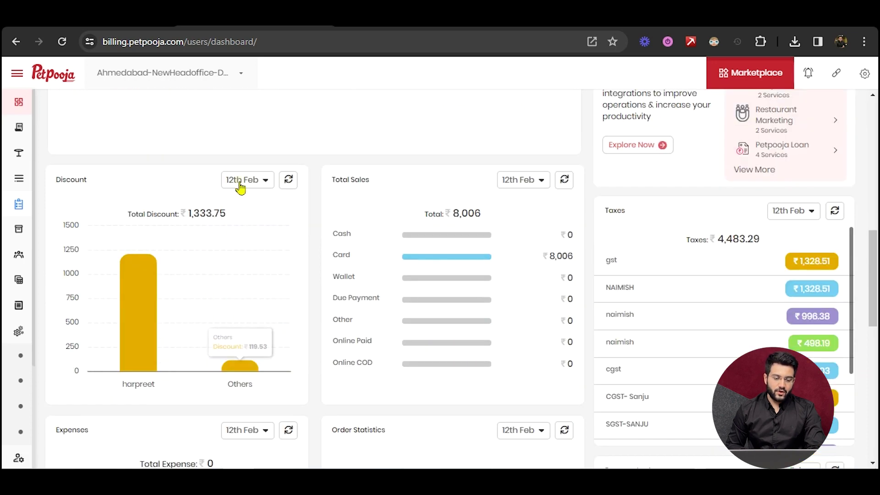
click(243, 191)
click(192, 181)
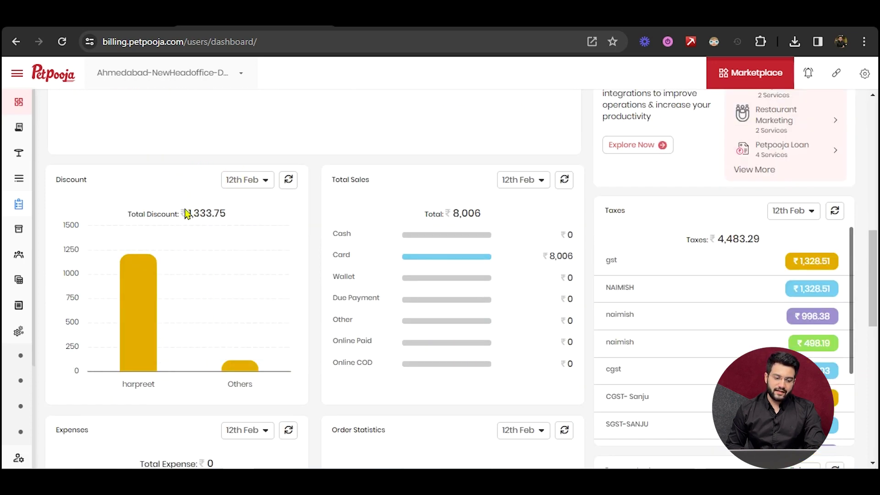
- Set Total Sales to Last 30 Days, showing ₹9,327 for 14th Jan–12th Feb
mouse_move(139, 329)
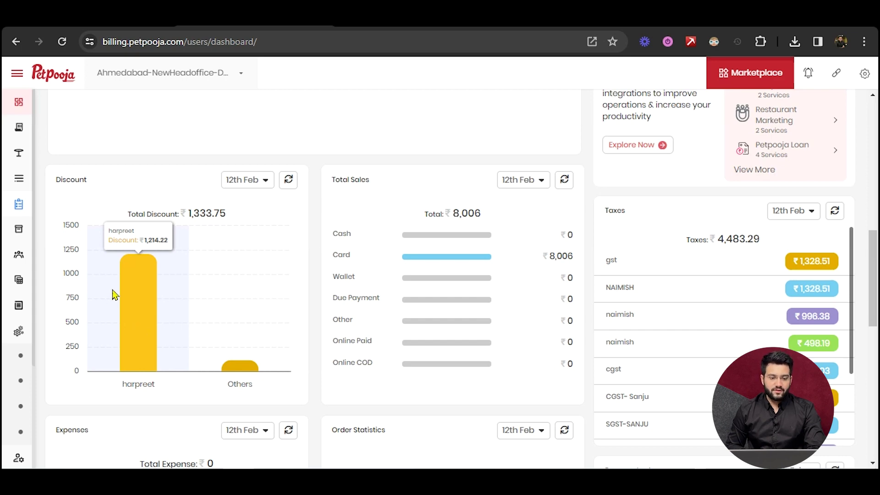
click(512, 188)
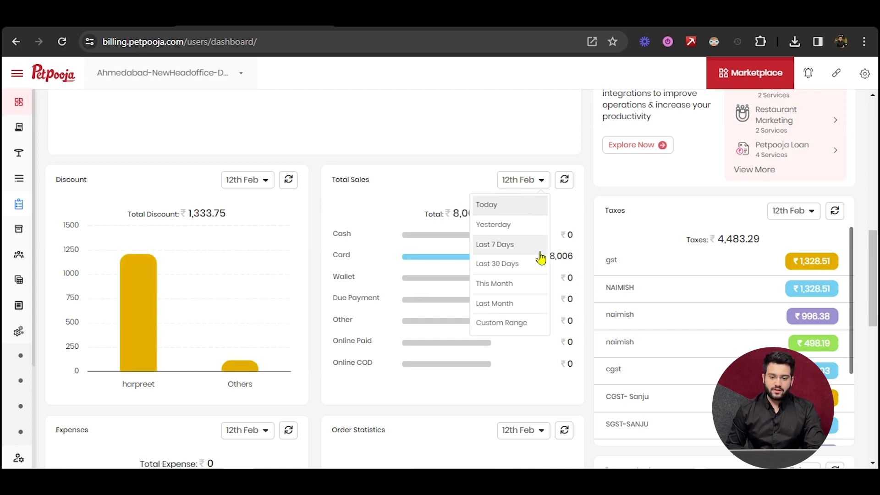
click(526, 265)
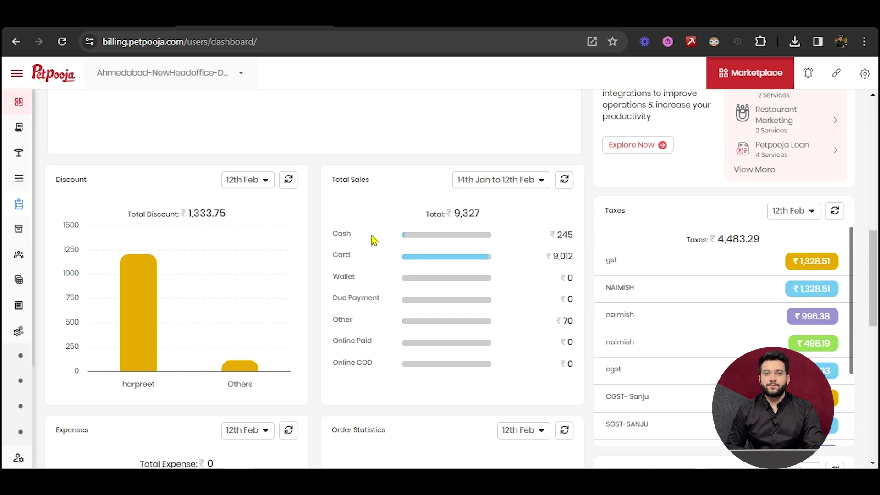
- Check the Expenses card's date range options without changing them
scroll(380, 243, down, 4)
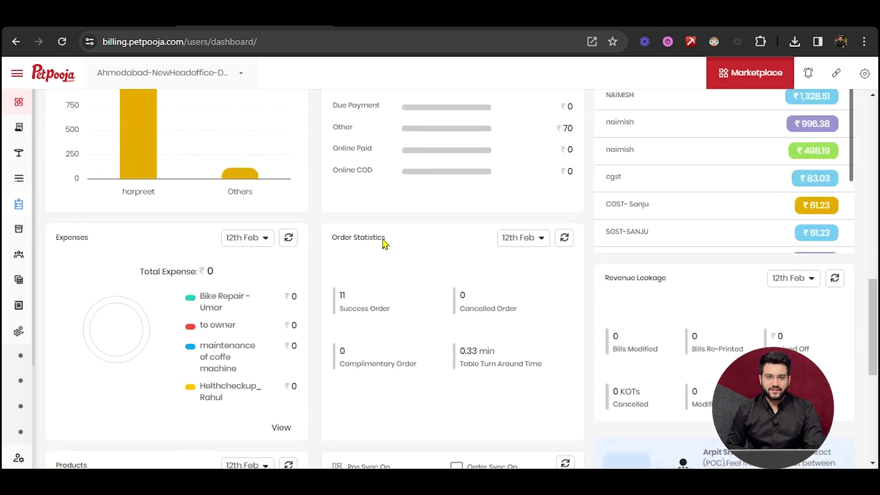
scroll(384, 243, down, 3)
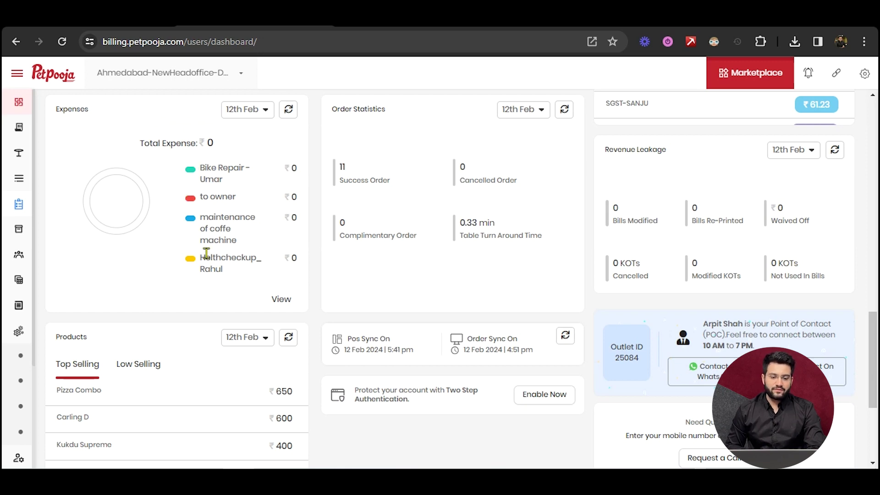
click(260, 120)
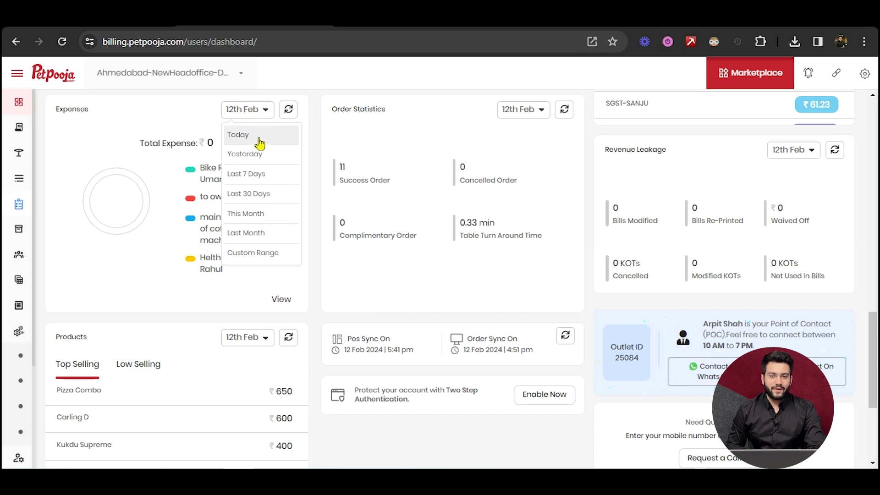
click(455, 181)
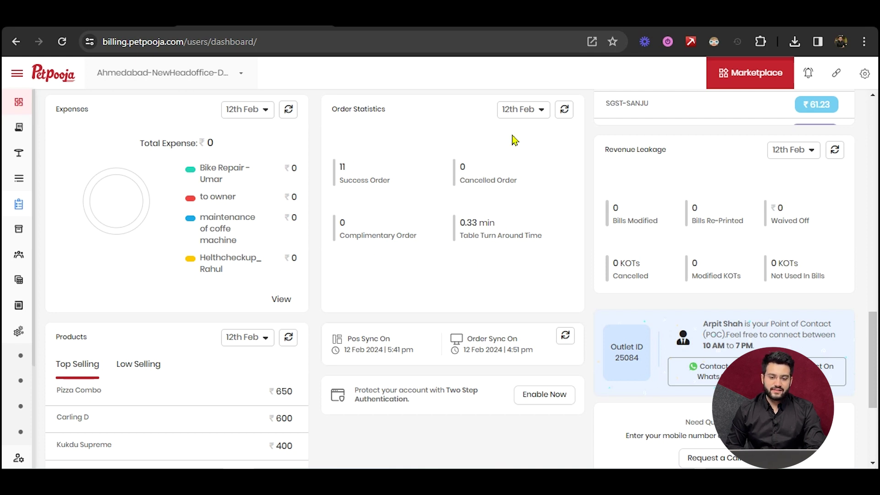
- Set Order Statistics to Last Month, 1st–31st Jan, showing 5 successful orders
click(532, 112)
click(522, 240)
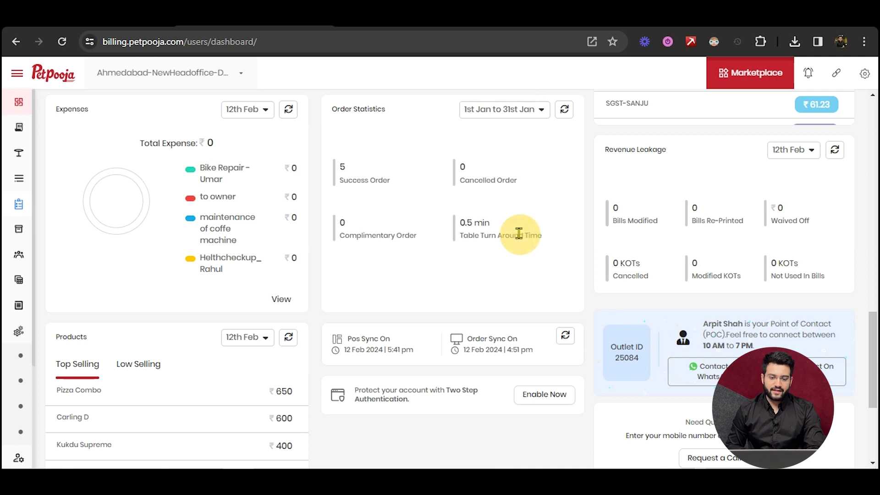
scroll(516, 247, down, 5)
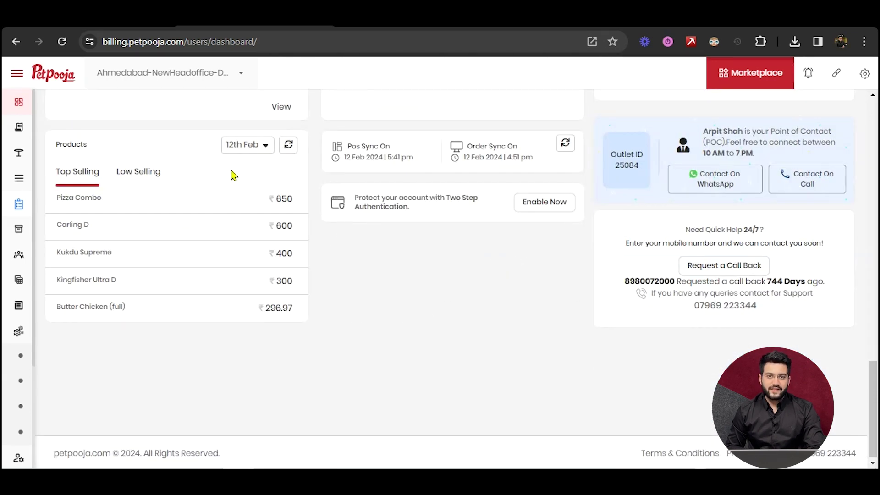
- Show the Low Selling products list, then refresh the POS/Order sync status twice
click(154, 174)
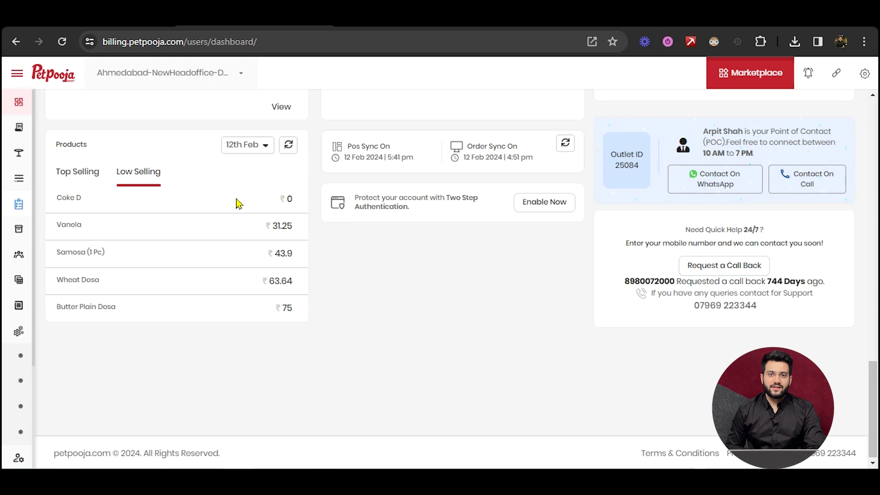
scroll(412, 181, up, 1)
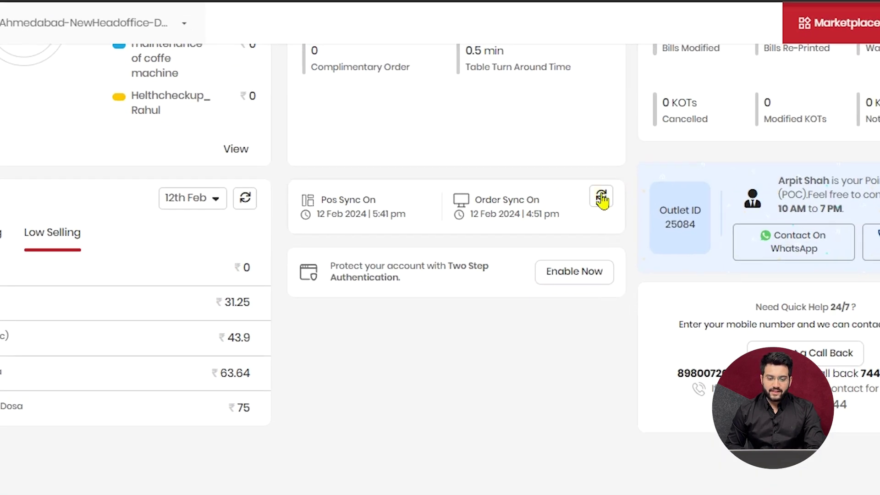
click(565, 207)
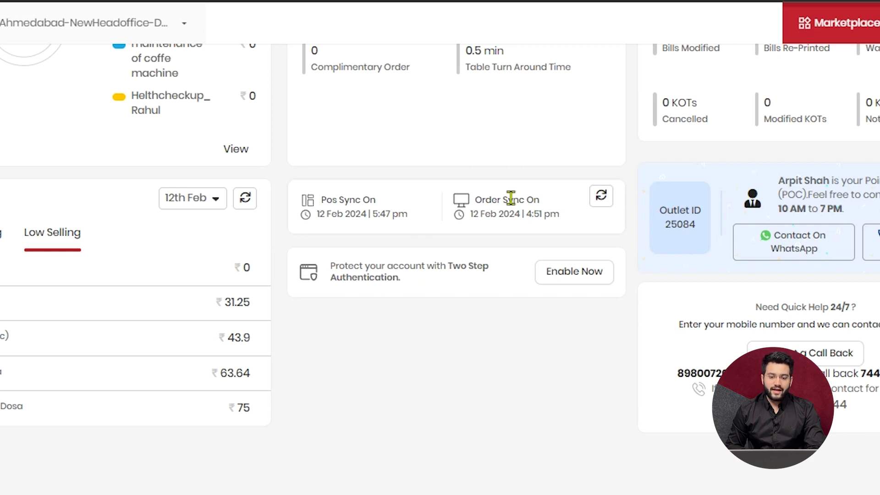
click(607, 204)
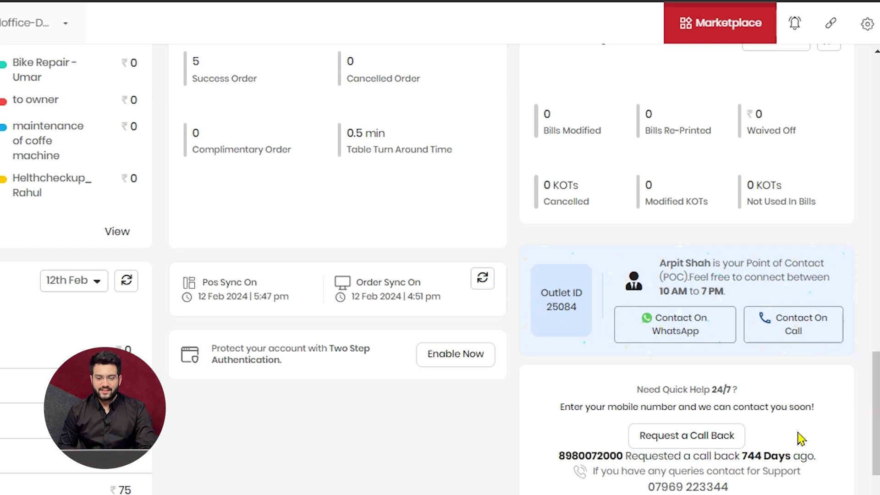
- Scroll down to the Outlet ID, Point of Contact and Need Quick Help cards
scroll(781, 457, down, 3)
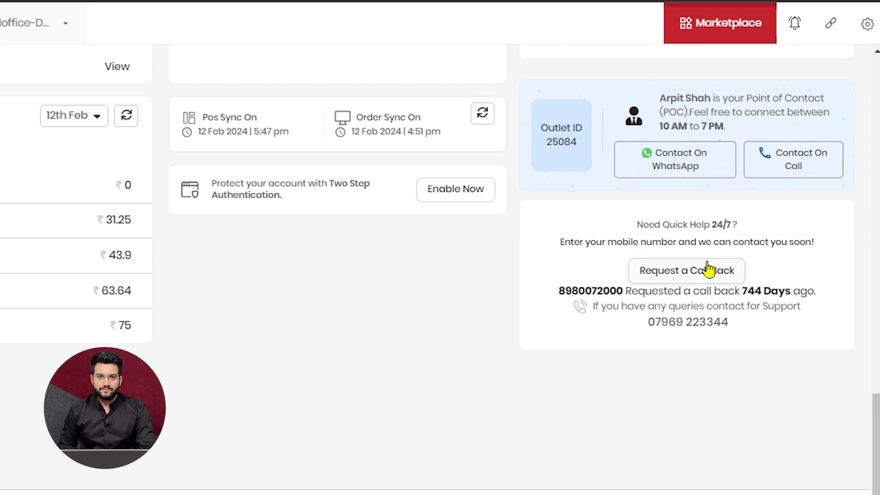
scroll(706, 268, up, 2)
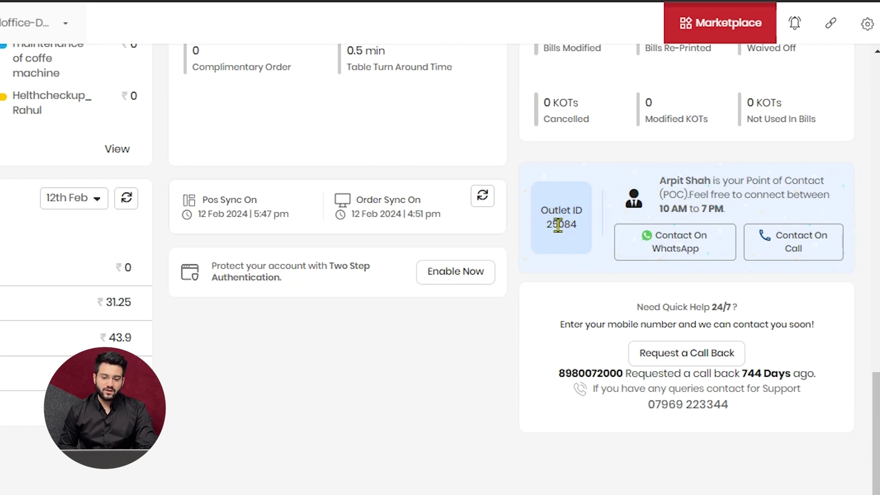
- Set the Revenue Leakage date range from 12th Feb to Last 30 Days and review the figures
scroll(558, 225, up, 6)
scroll(788, 248, down, 1)
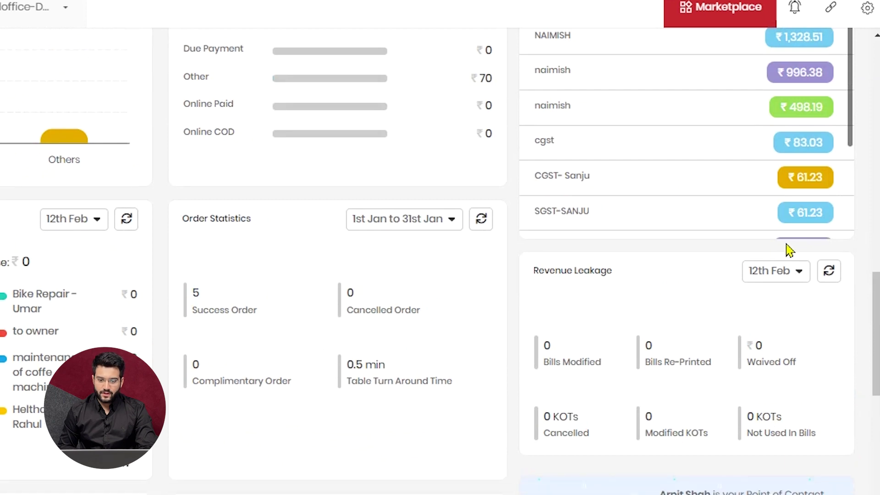
click(796, 240)
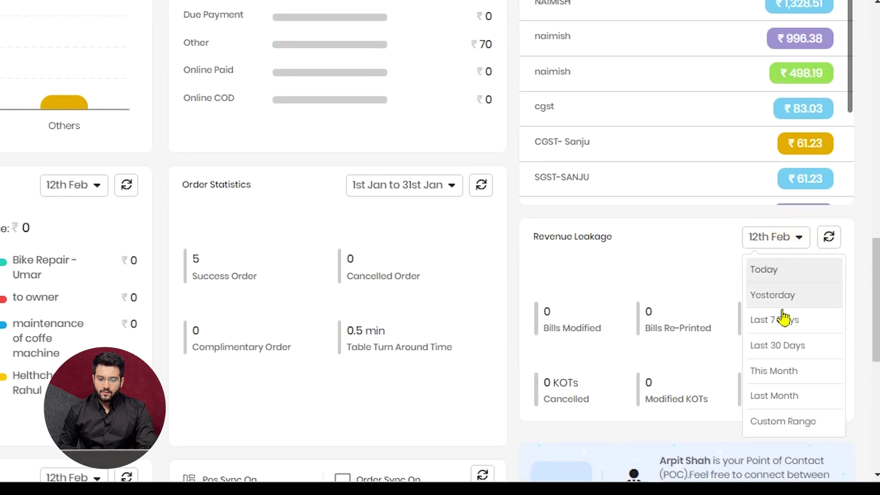
click(787, 348)
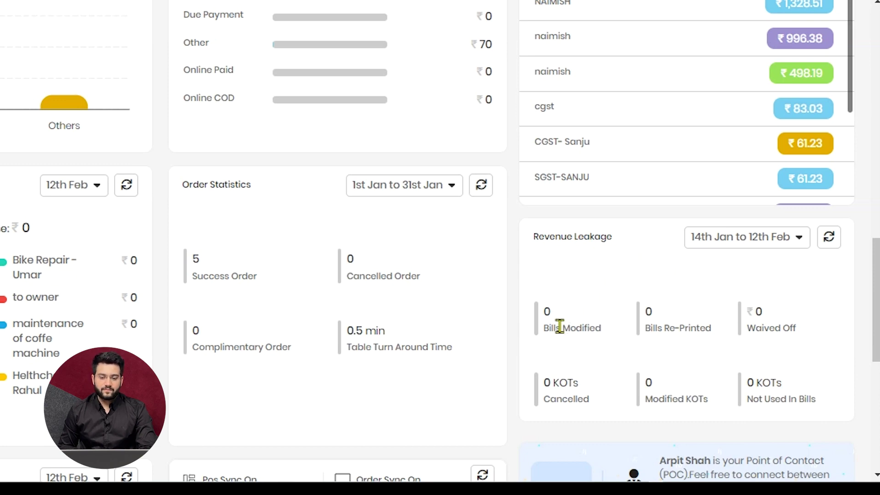
scroll(560, 326, down, 2)
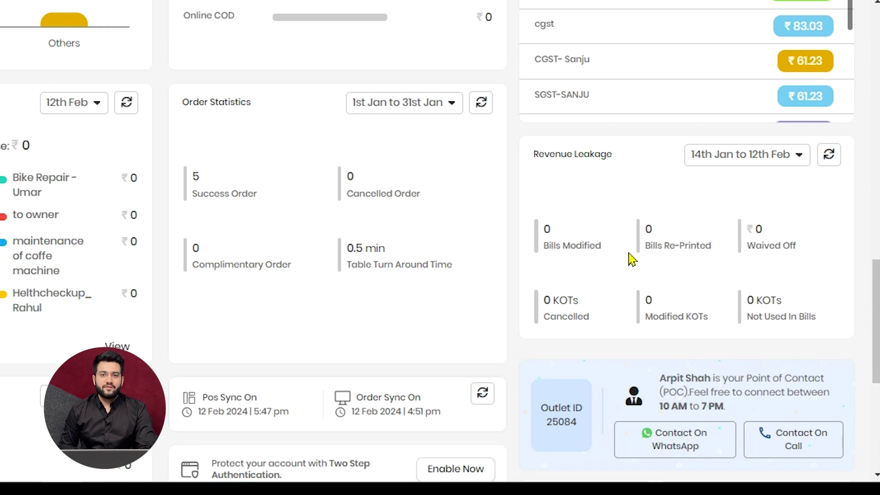
- Change the Taxes card to Last 30 Days and scroll through the tax list totalling ₹5,398.83
scroll(632, 259, up, 3)
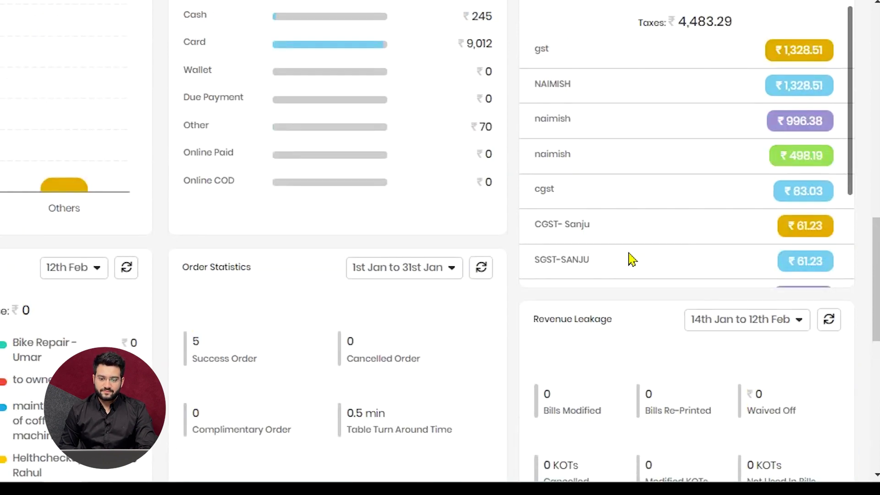
scroll(631, 259, up, 3)
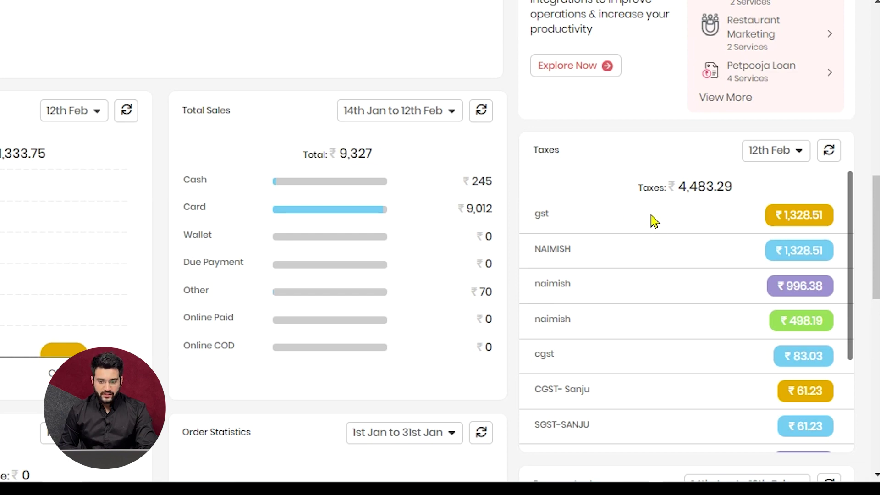
scroll(652, 275, down, 6)
scroll(741, 75, up, 3)
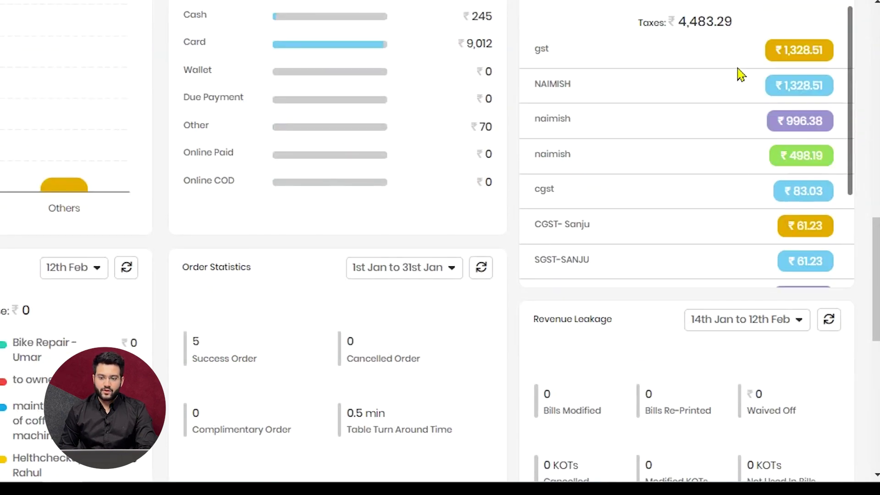
scroll(764, 62, up, 3)
click(781, 150)
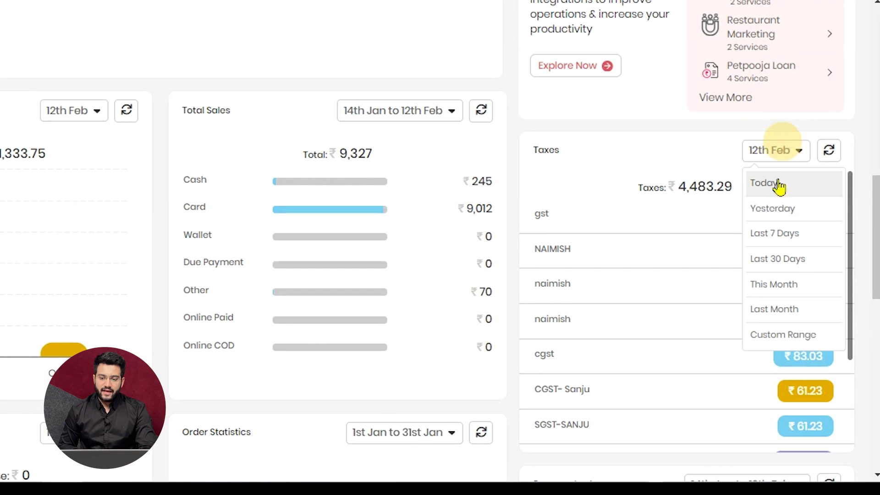
click(791, 258)
scroll(793, 270, down, 2)
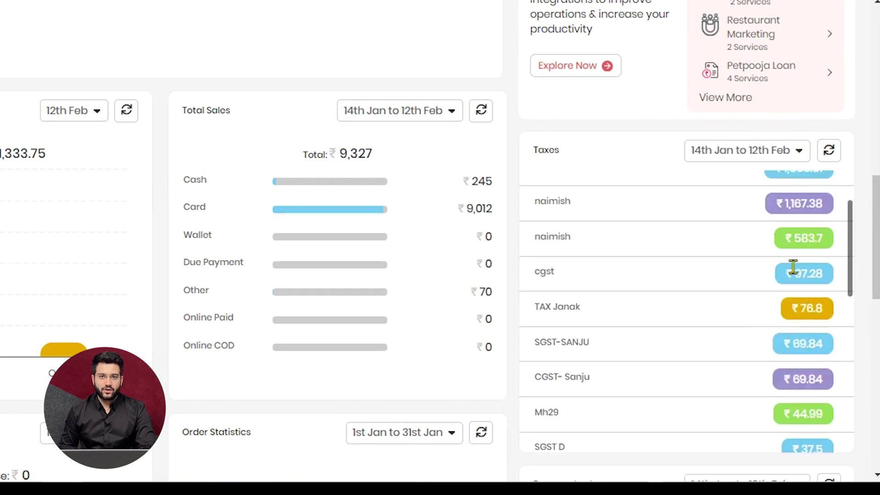
scroll(785, 273, up, 2)
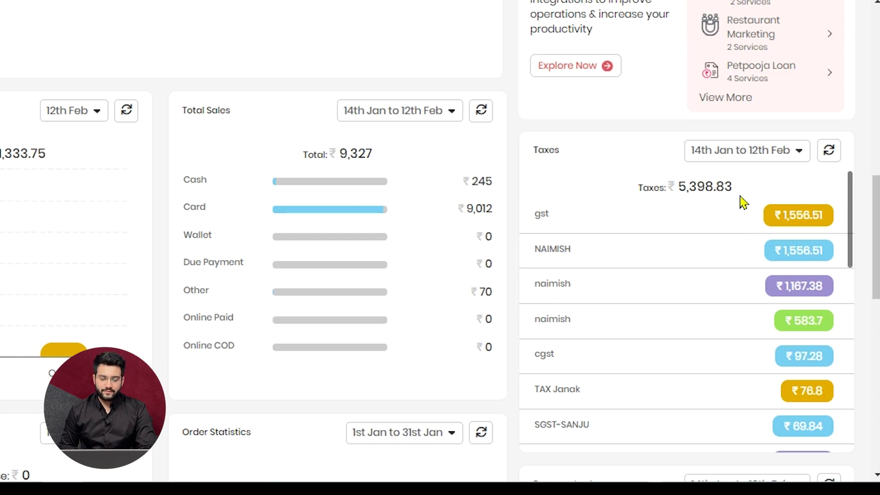
scroll(743, 202, up, 6)
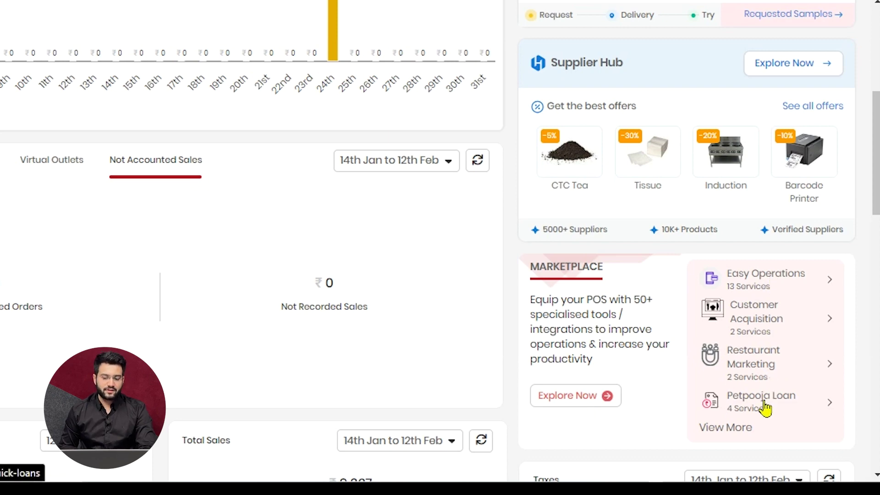
scroll(614, 188, up, 2)
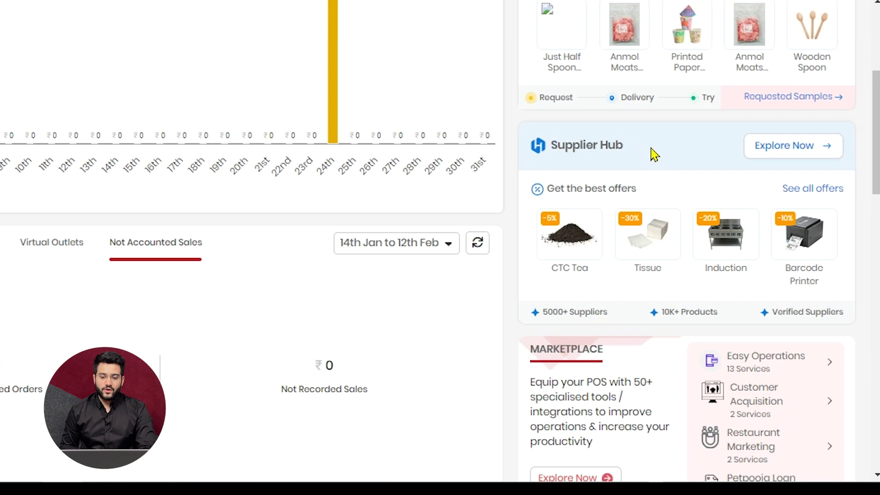
scroll(643, 151, up, 2)
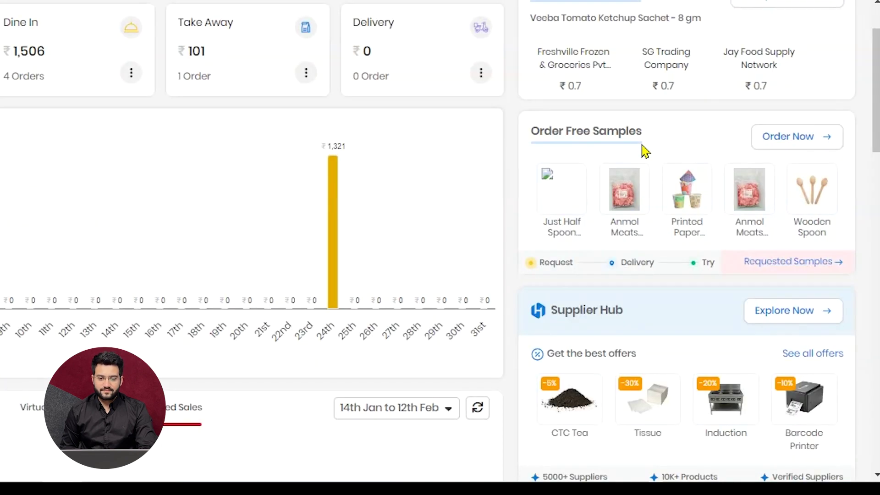
scroll(646, 150, up, 1)
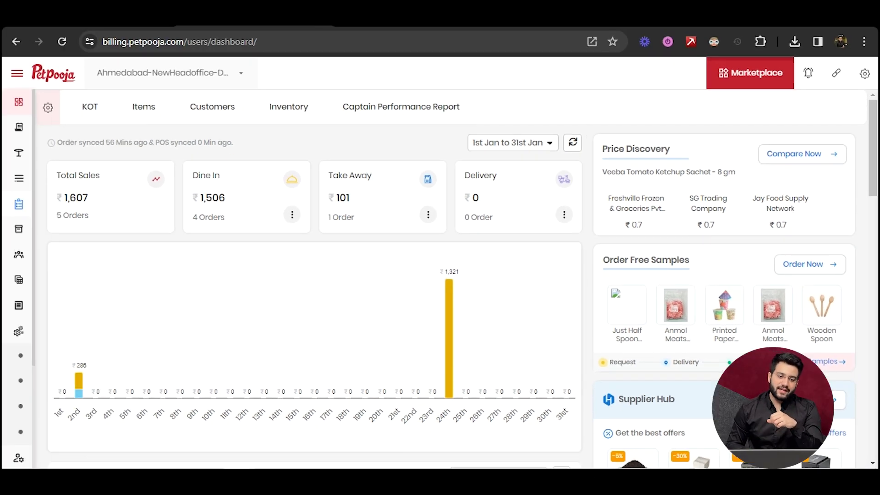
- Switch the dashboard outlet to Ahmedabad-Central kitchen-Demo from the Select Outlet list
click(164, 78)
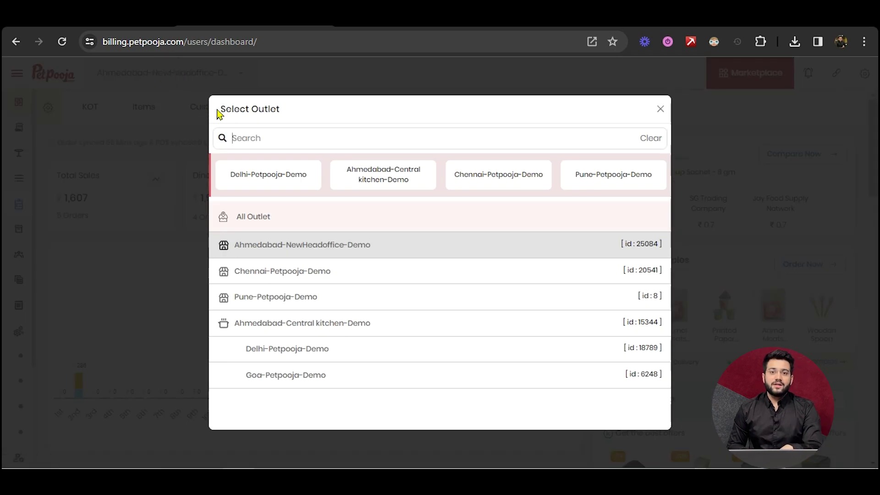
click(323, 330)
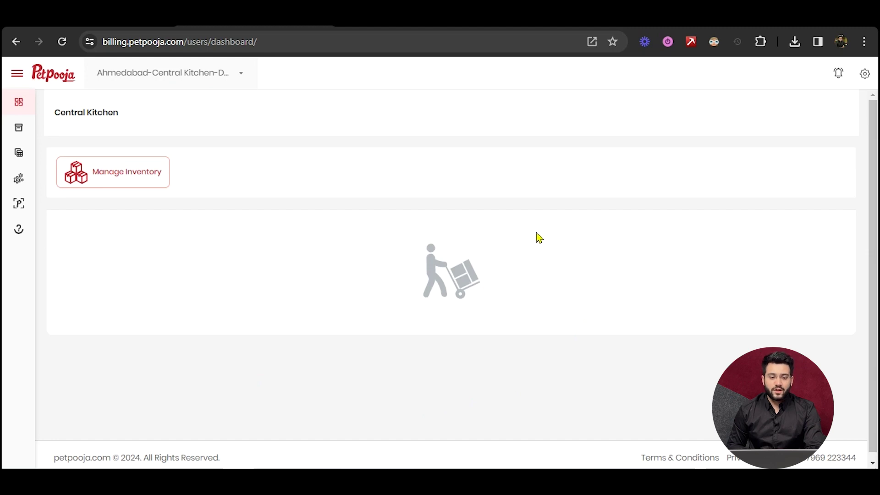
- Switch to the Gmail welcome email and follow its Mobile app Play Store link
key(alt+Tab)
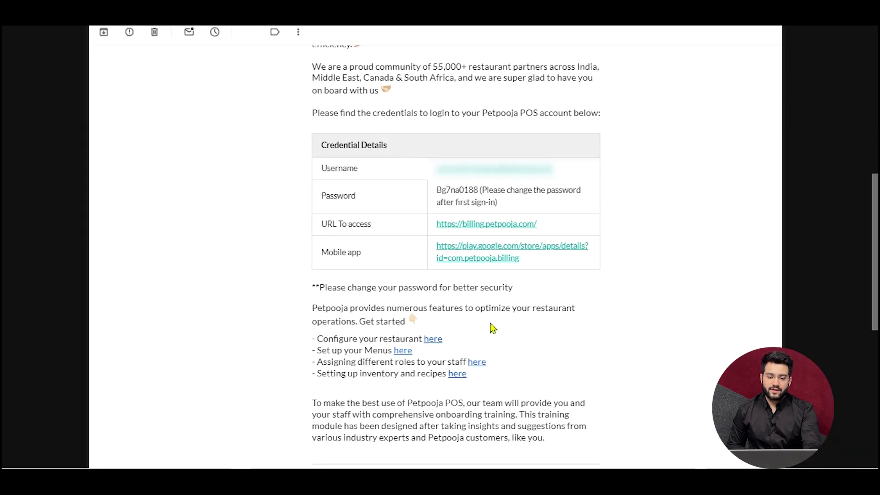
click(494, 257)
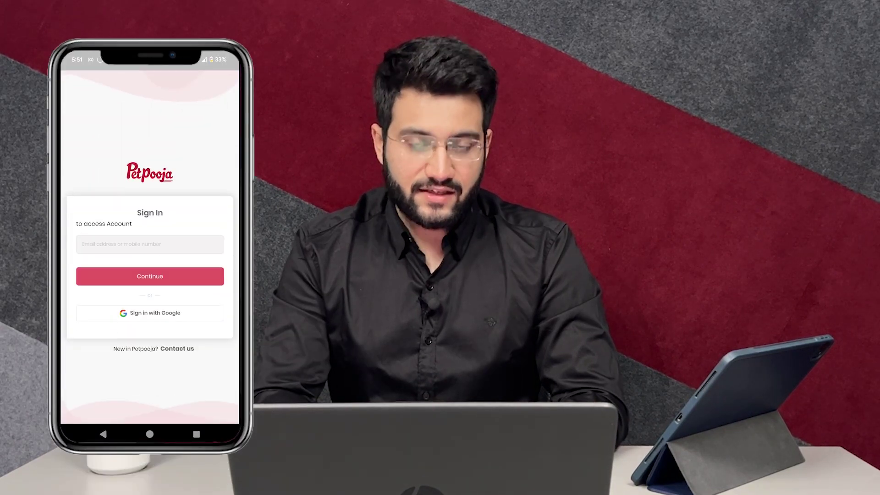
- Sign in to the Merchant App using the saved login suggestion
click(149, 244)
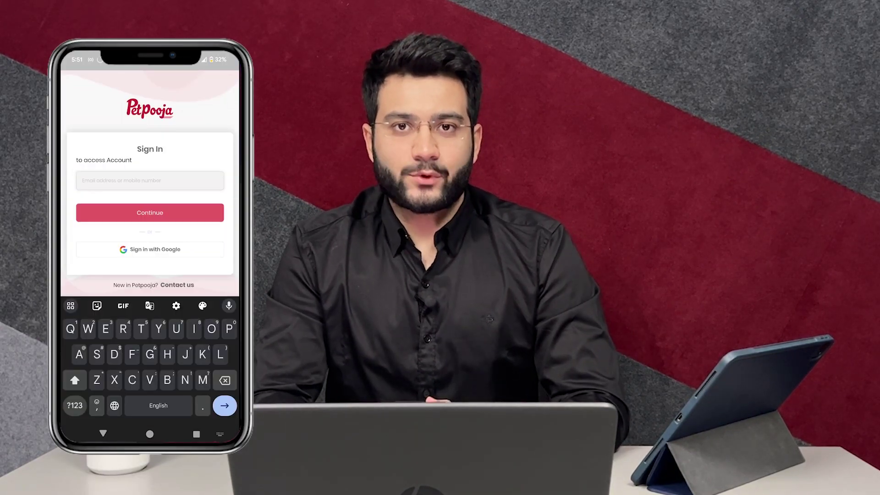
text(De)
click(147, 306)
click(197, 275)
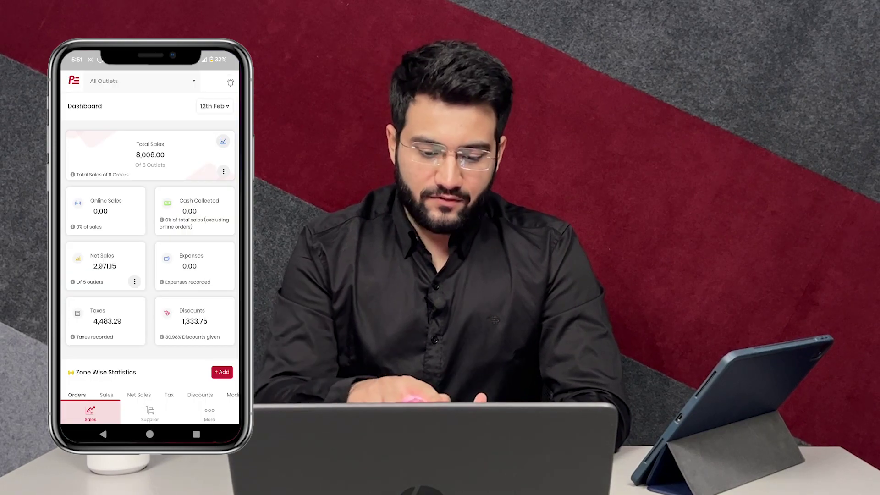
- Open the side menu and the date dropdown, keeping the dashboard on 12th Feb
click(73, 81)
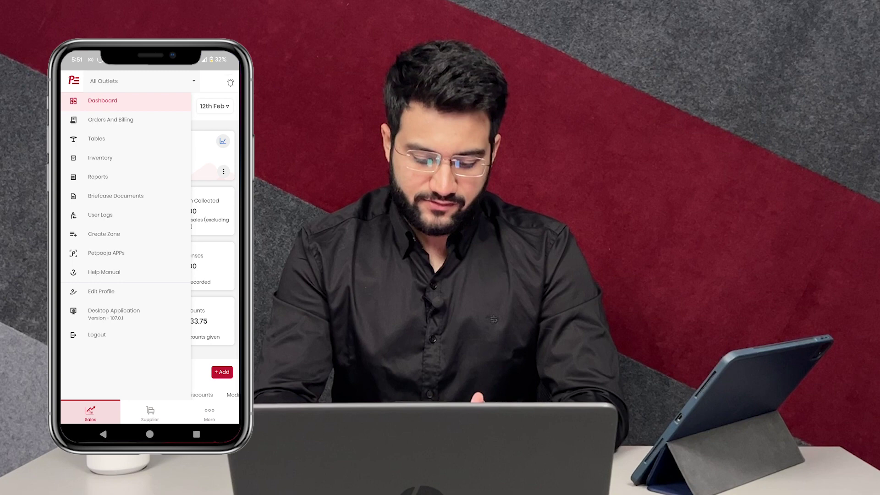
click(215, 106)
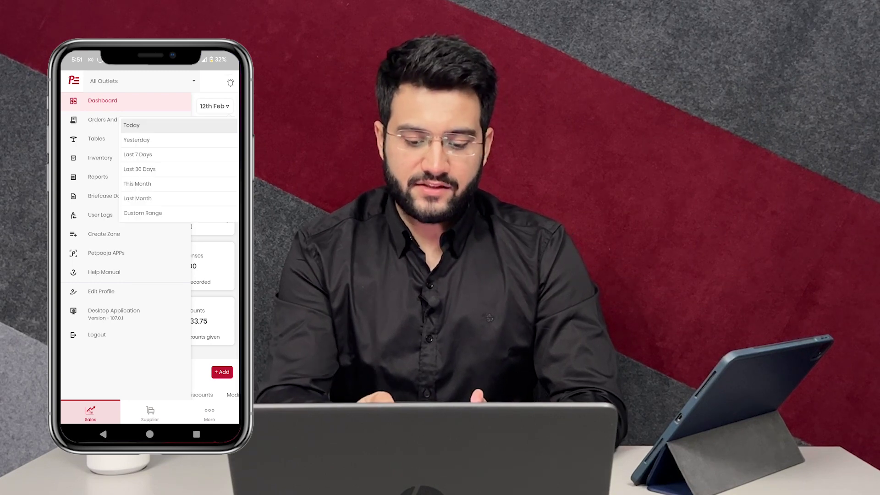
click(138, 124)
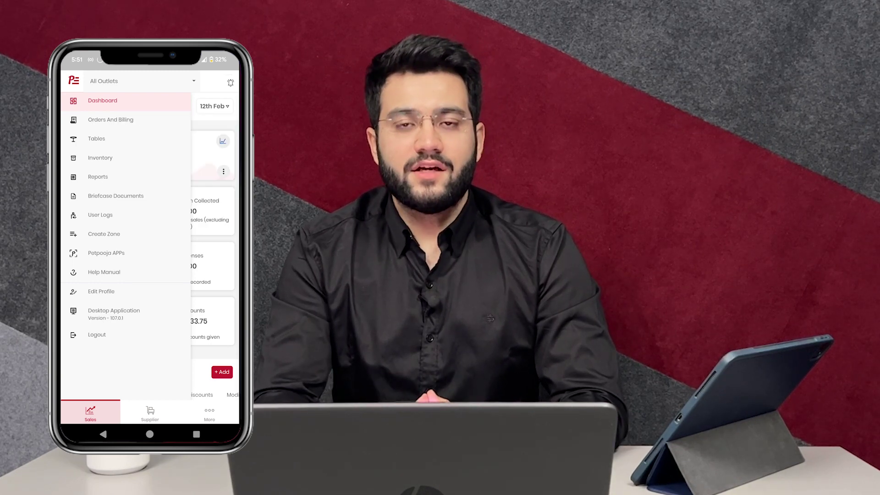